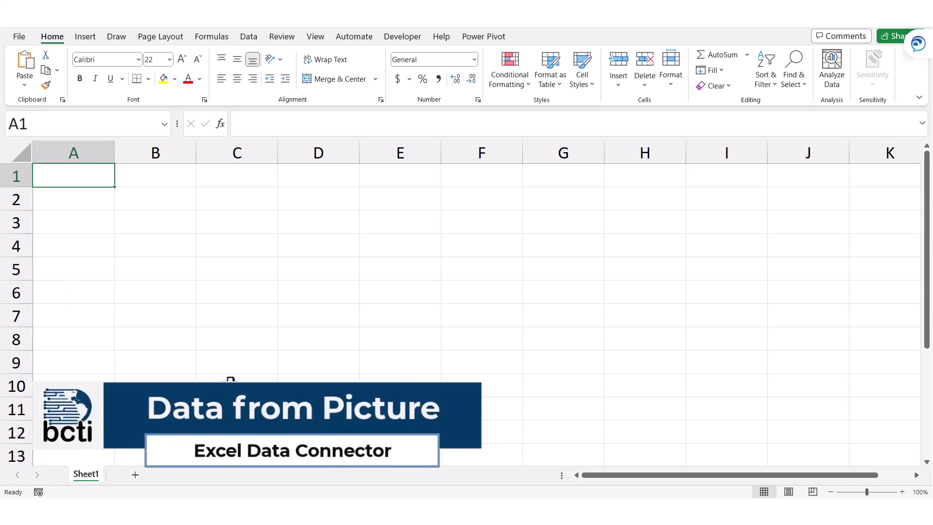
Extract table data from the picture file Parts List.png in the Pictures folder, with cell A1 as the destination.
key(alt+Tab)
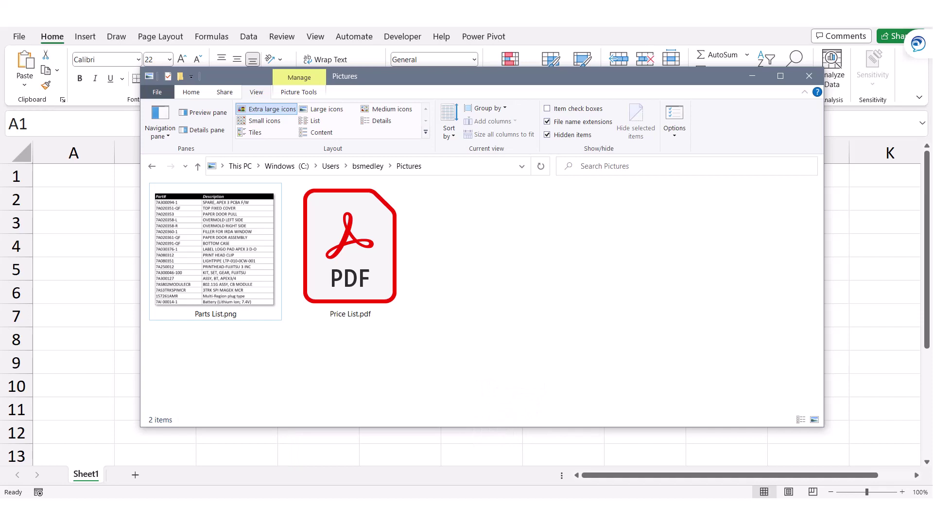
click(214, 270)
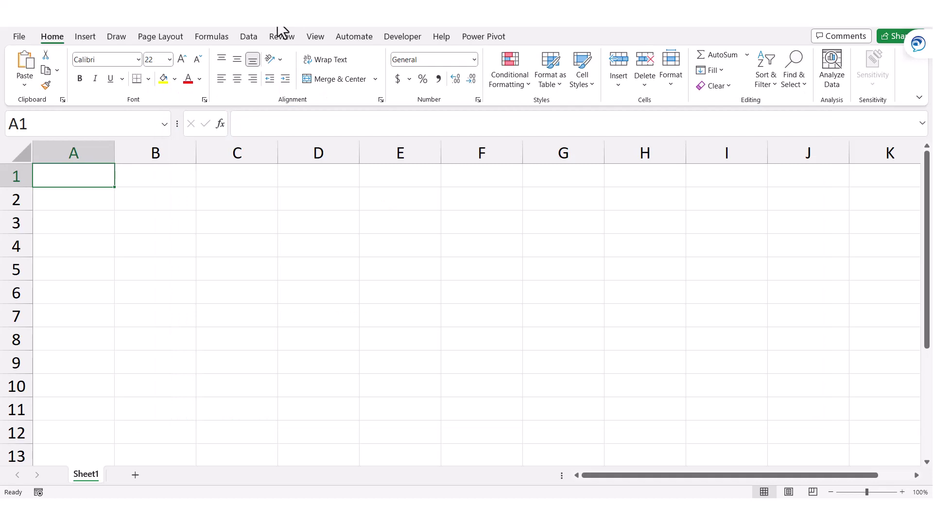
click(248, 37)
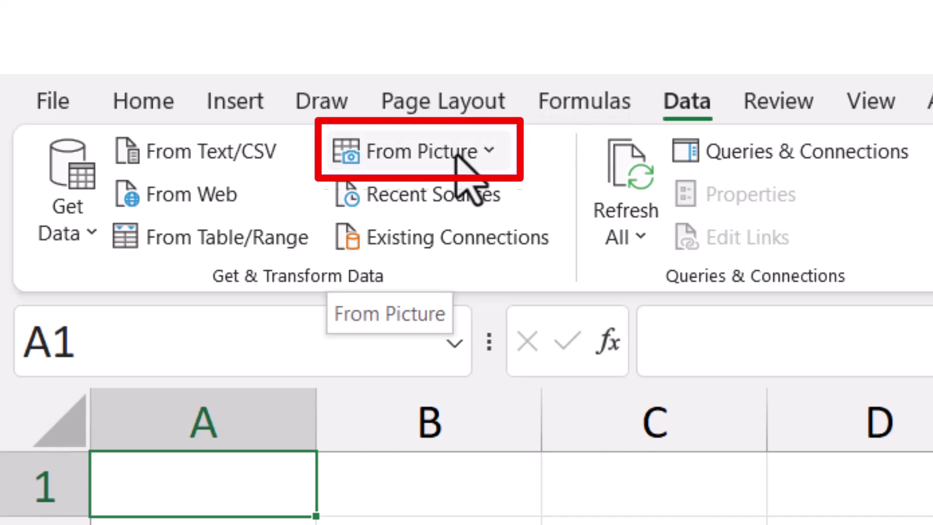
click(457, 153)
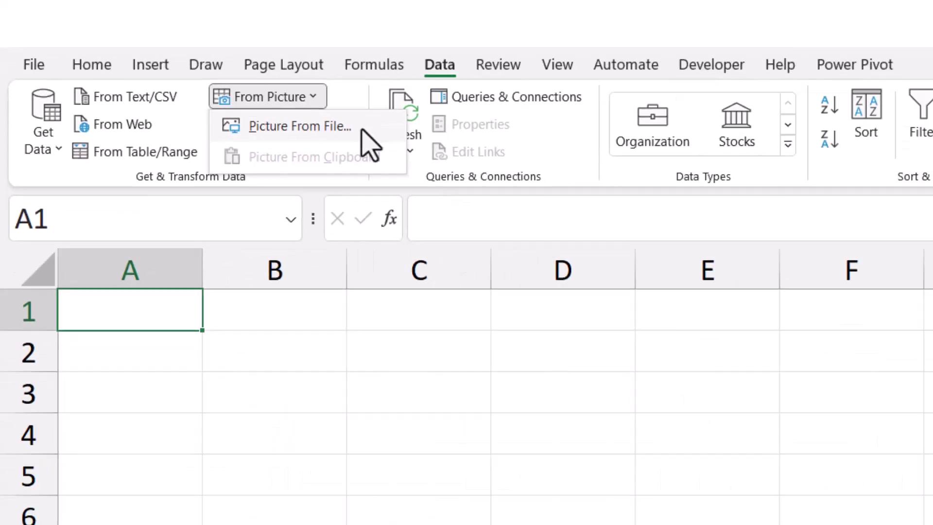
click(565, 203)
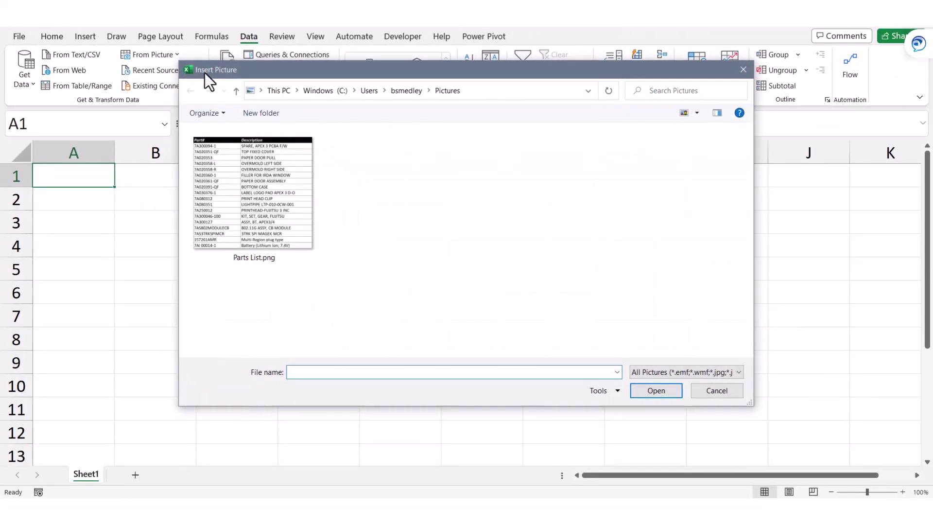
click(237, 162)
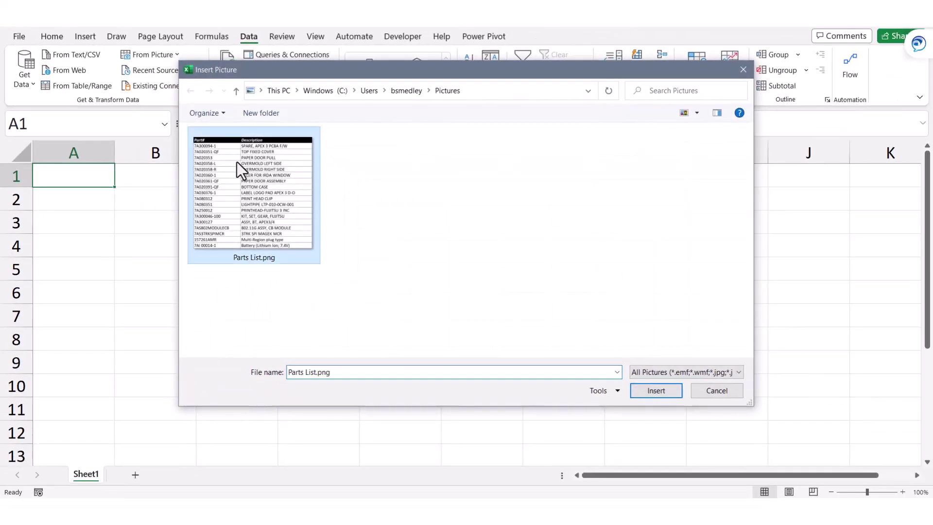
click(654, 389)
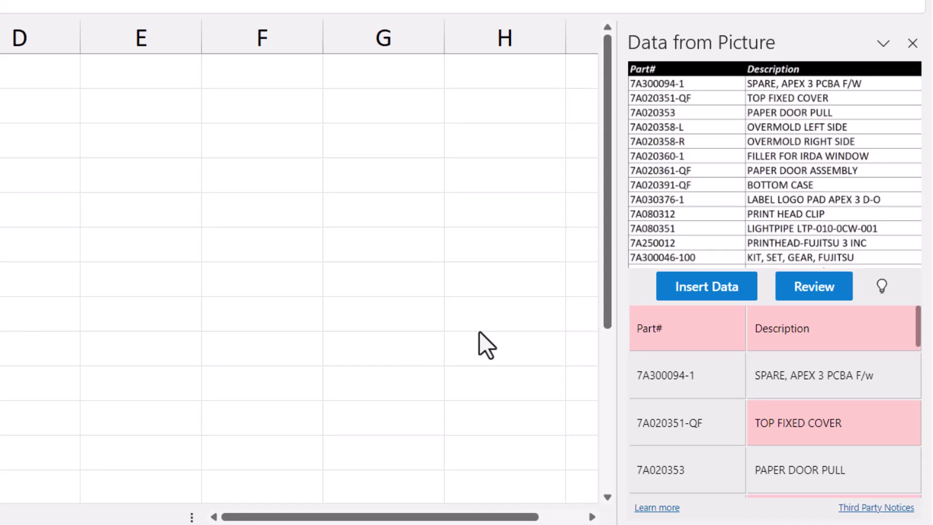
Review the two flagged header cells of the extracted data and accept them as "Part#" and "Description".
click(694, 331)
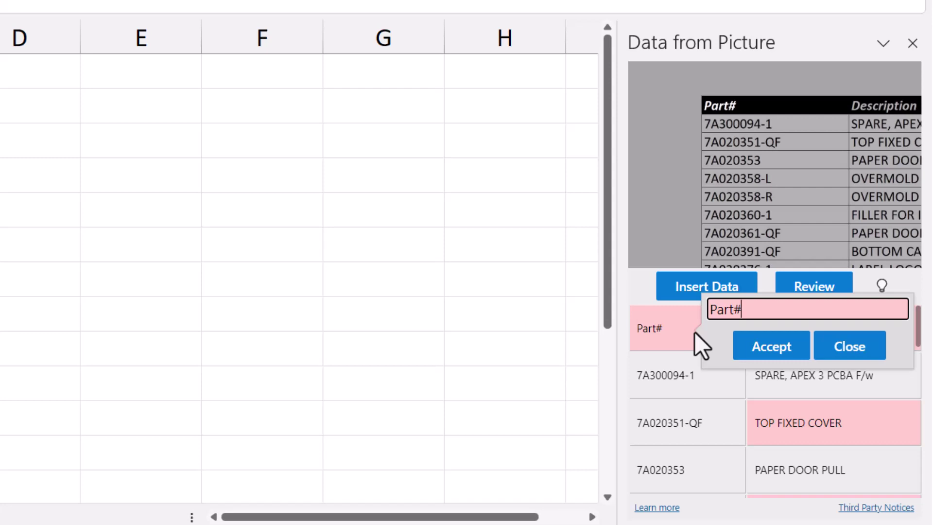
click(784, 346)
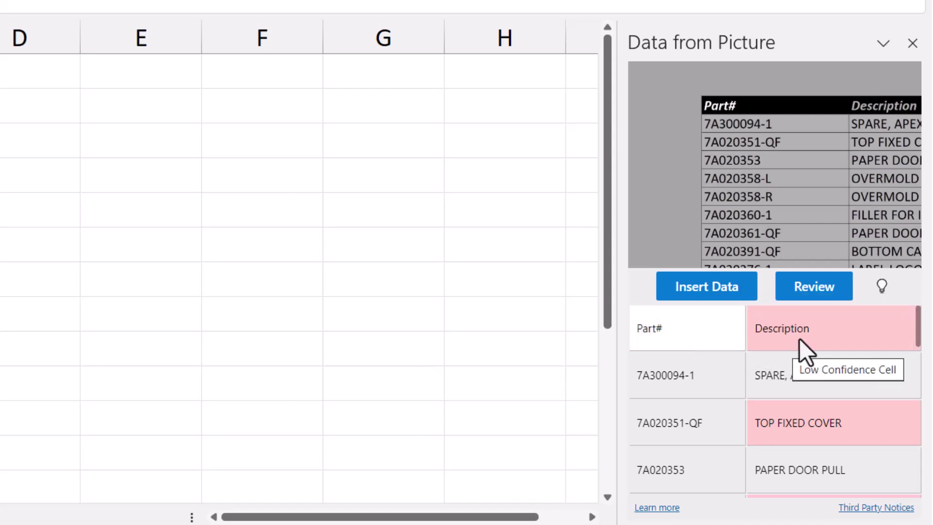
click(817, 338)
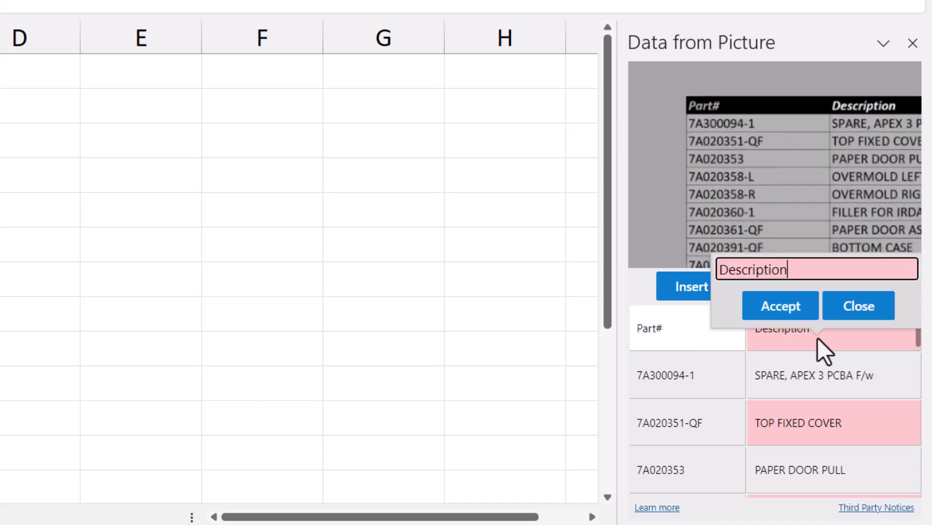
click(780, 311)
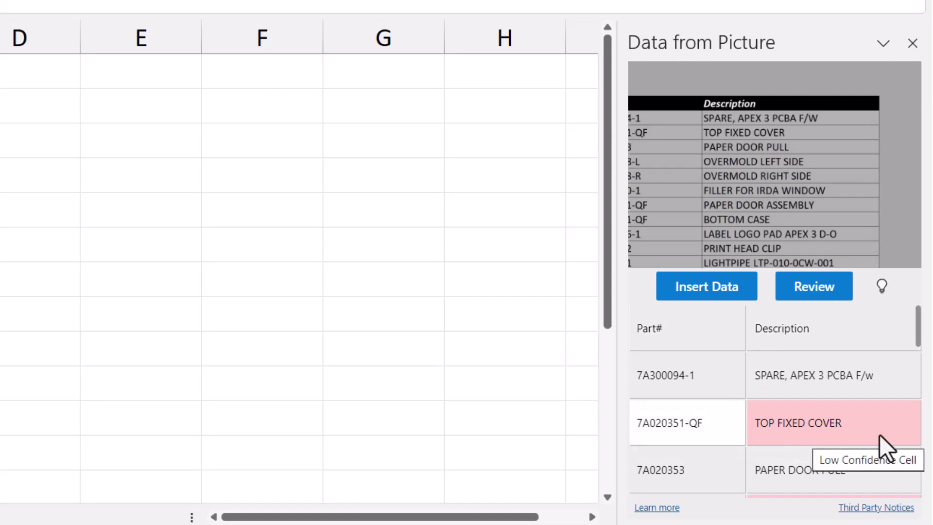
Correct the flagged description of part 7A080351 to "LIGHTPIPE LTP-010-0CW-001" and accept it.
scroll(879, 434, down, 3)
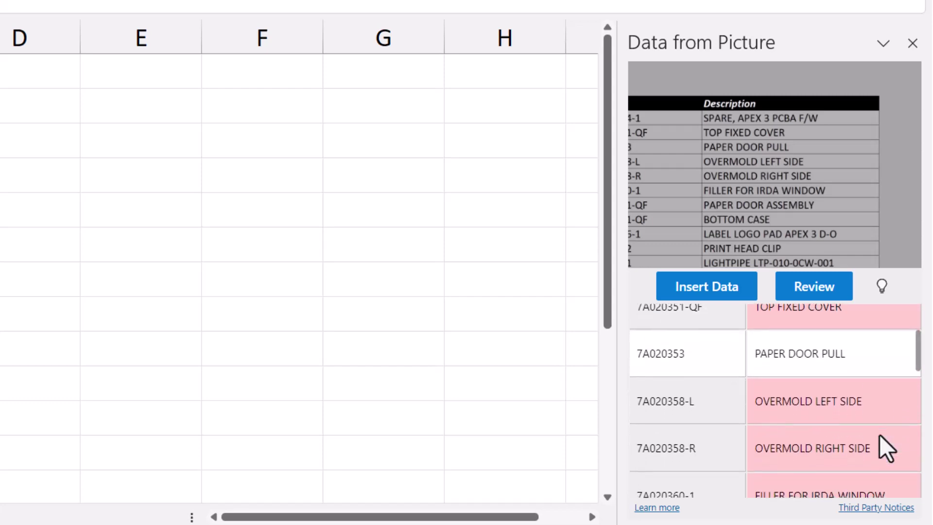
scroll(879, 435, down, 5)
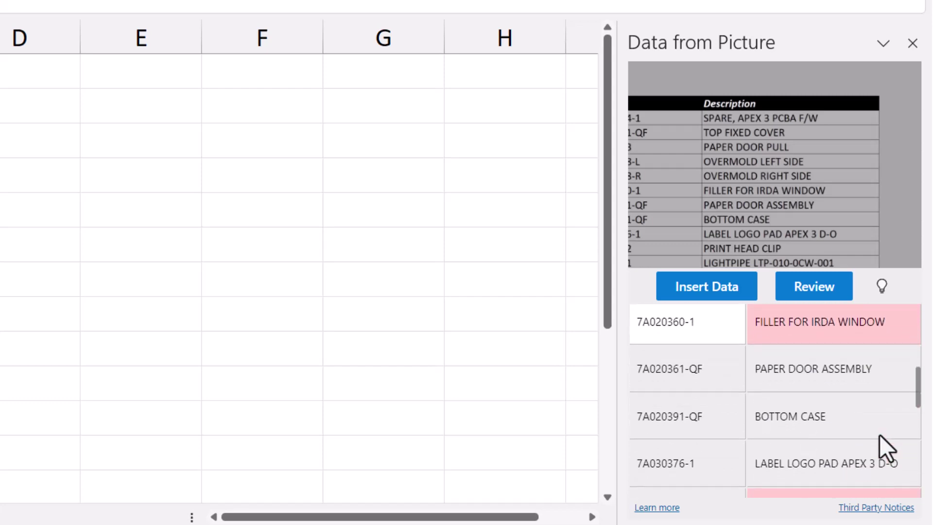
scroll(879, 434, down, 1)
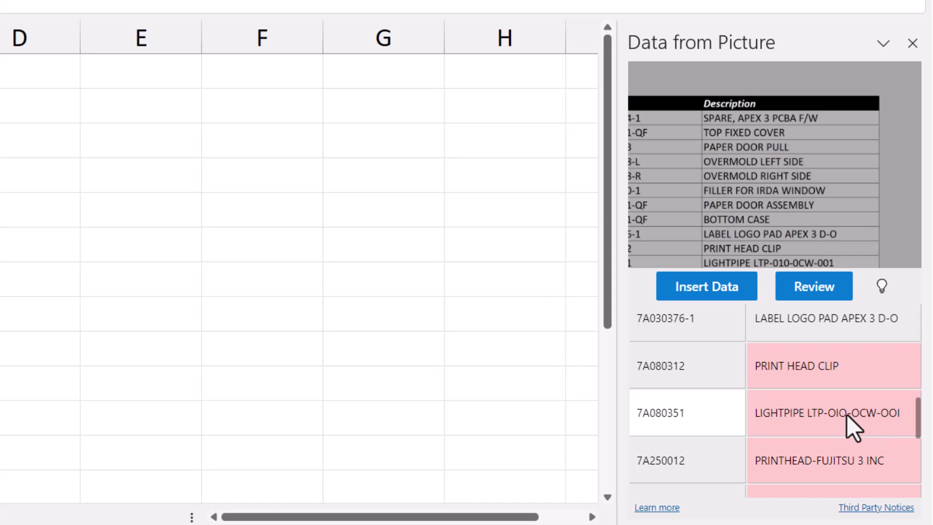
click(830, 421)
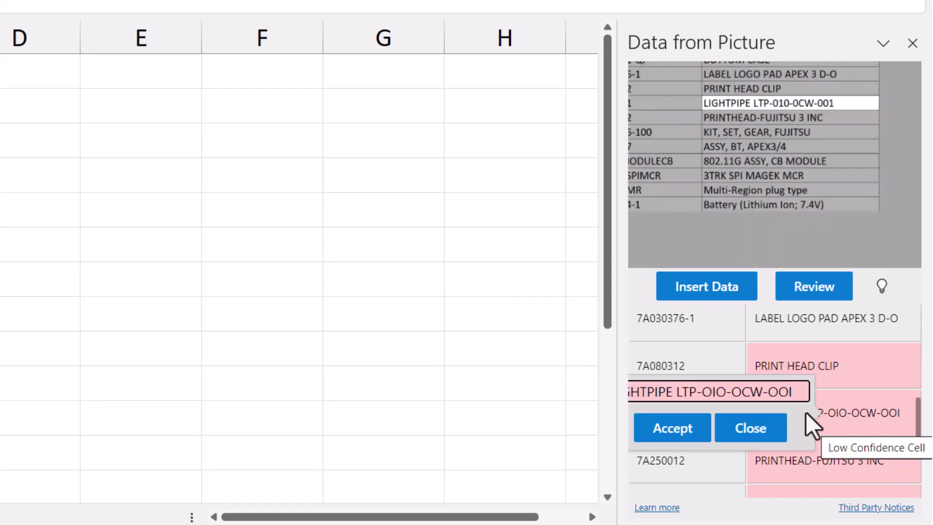
drag(701, 391, 725, 391)
text(010)
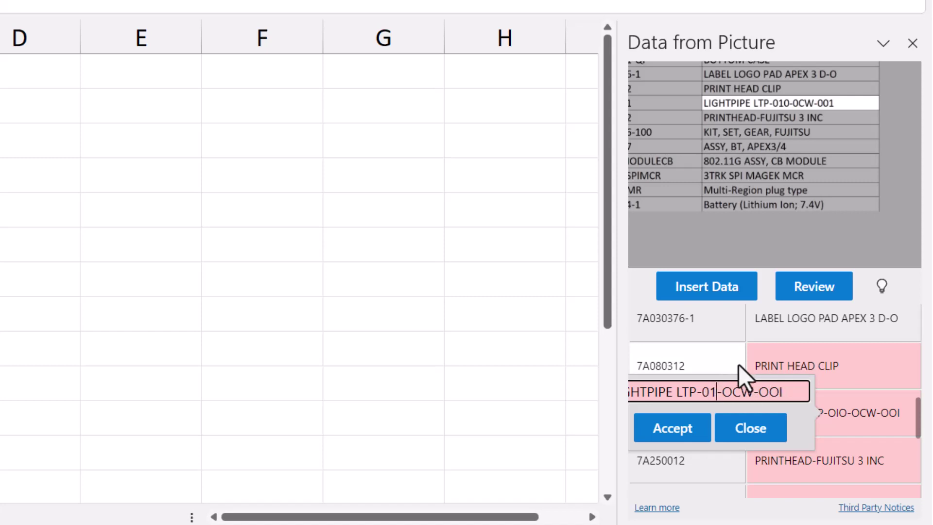
drag(750, 391, 810, 391)
text(0CW-001)
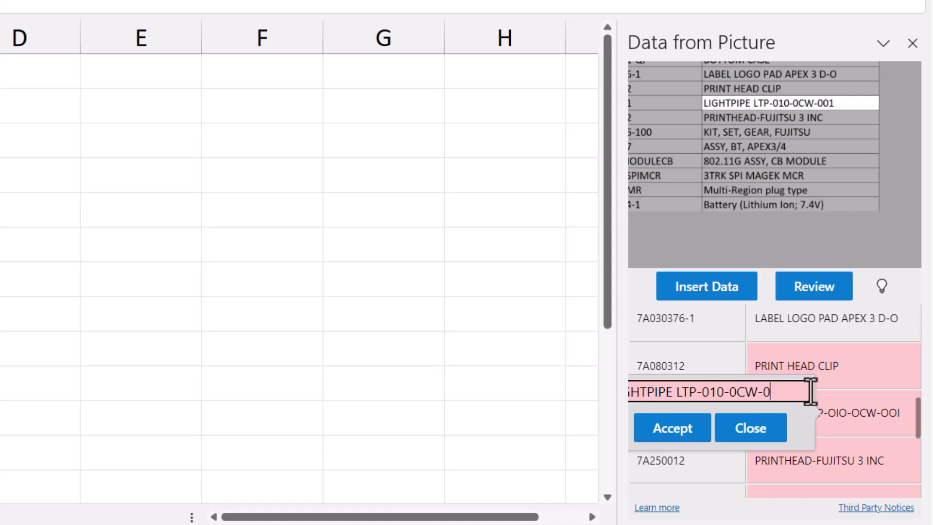
click(672, 428)
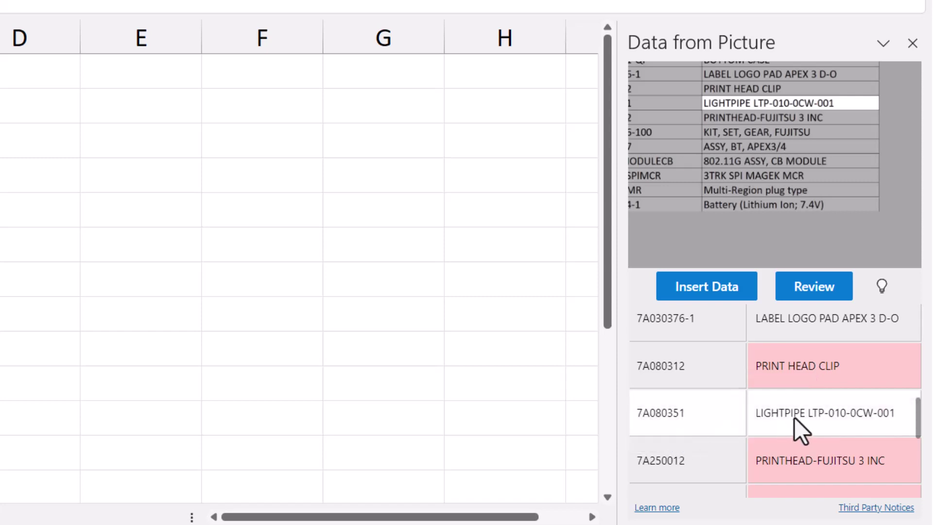
Correct the description of part 7AS3TRKSPIMCR to "3TRK SPI MAGEK MCR" and insert the extracted data despite the unreviewed items.
scroll(794, 417, down, 4)
scroll(794, 418, down, 2)
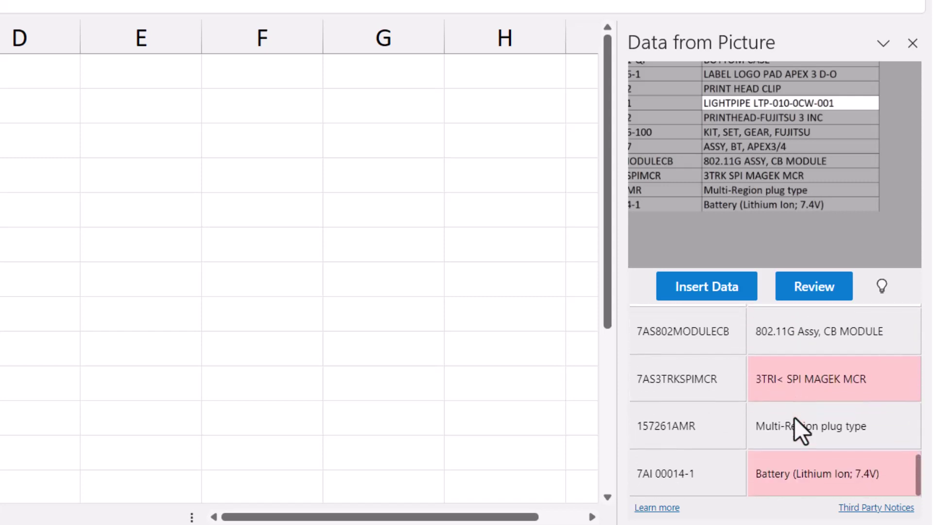
click(887, 380)
drag(697, 358, 708, 361)
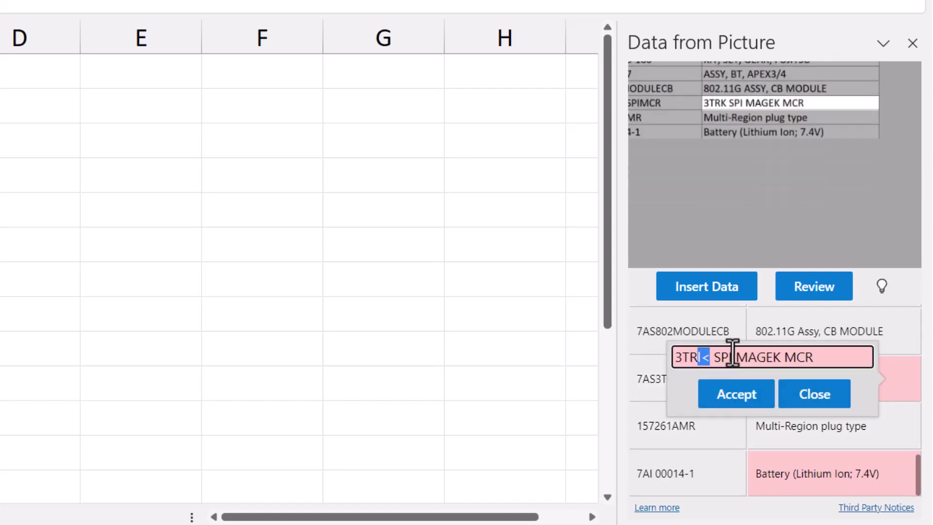
text(K)
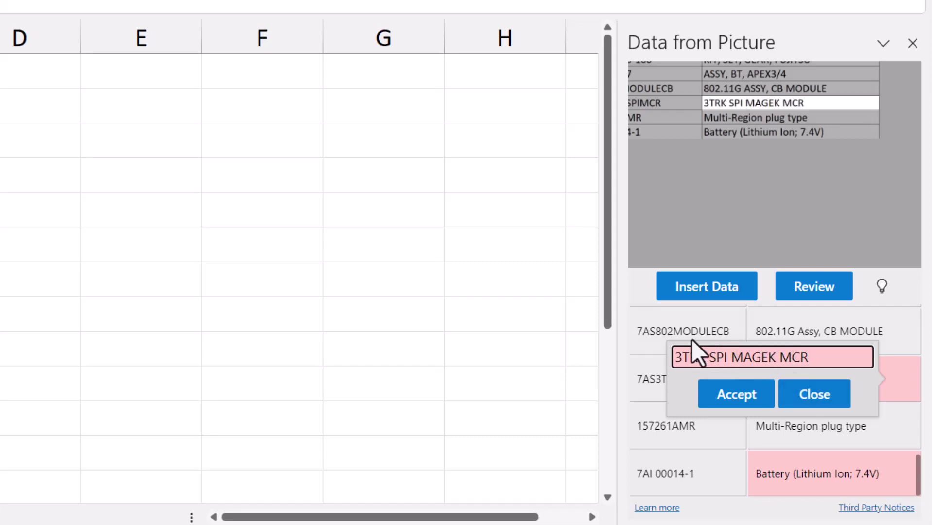
click(735, 397)
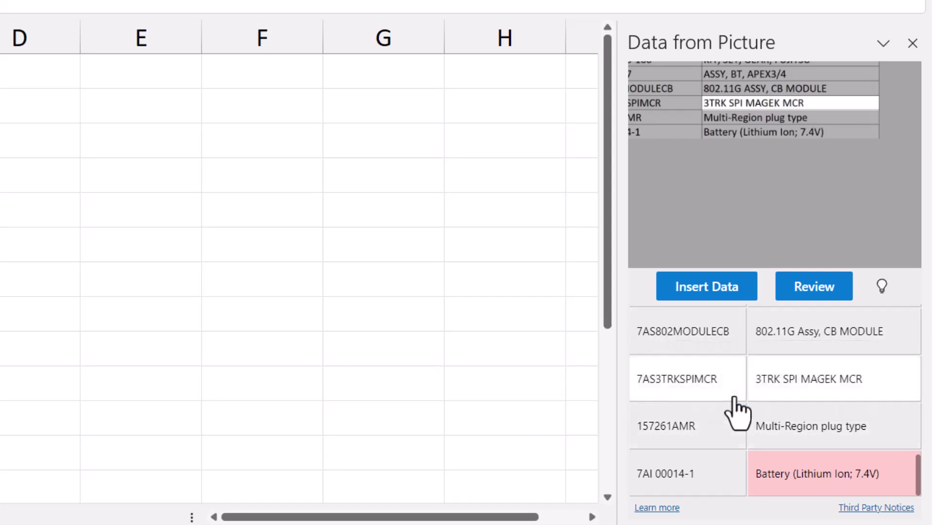
click(704, 291)
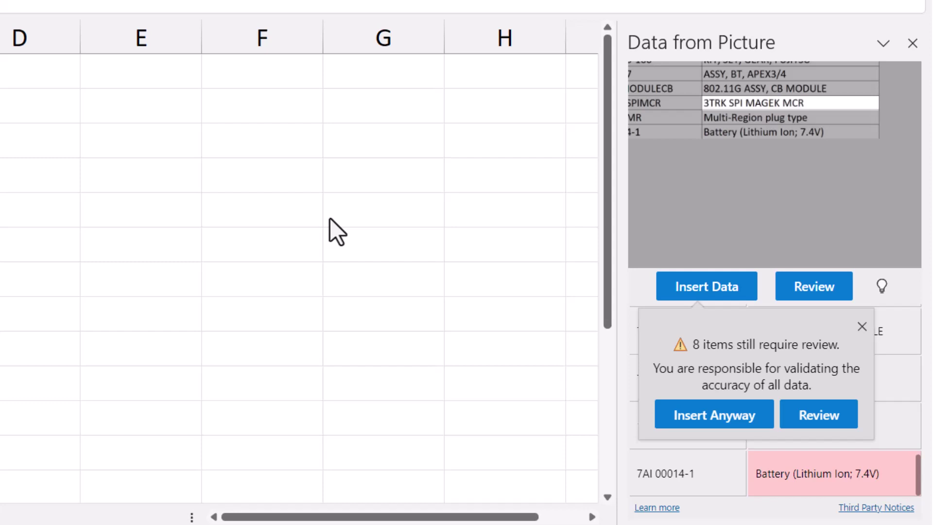
click(714, 419)
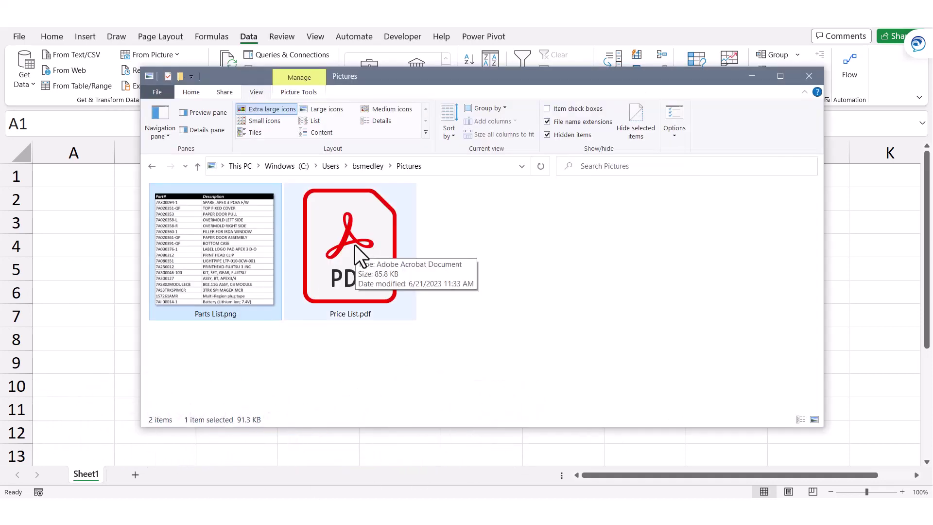
Open Price List.pdf and capture its whole Part# and Description table to the clipboard with a screen snip.
double_click(354, 245)
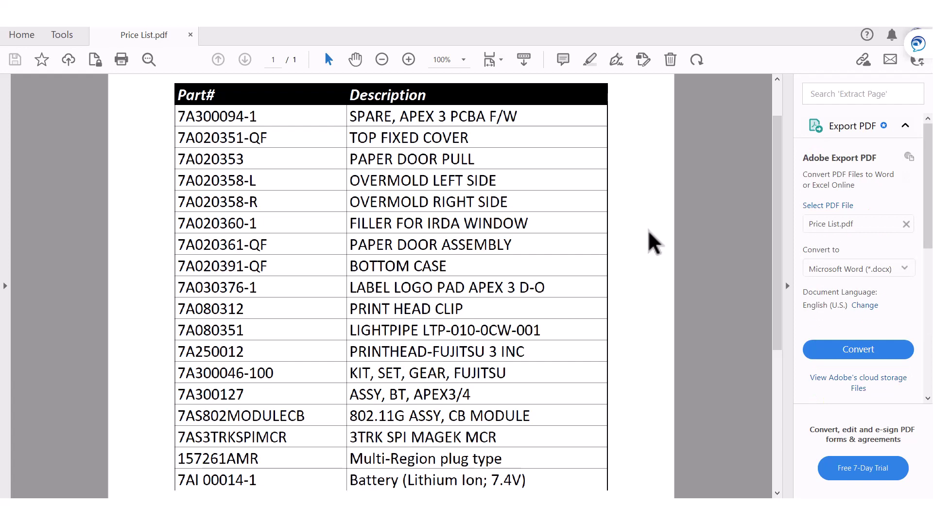
key(super+a)
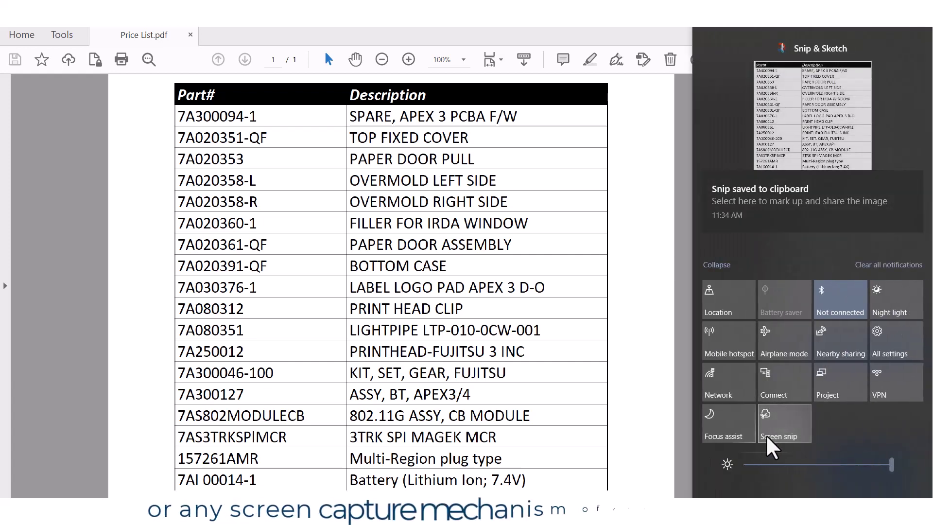
click(767, 436)
drag(170, 78, 610, 492)
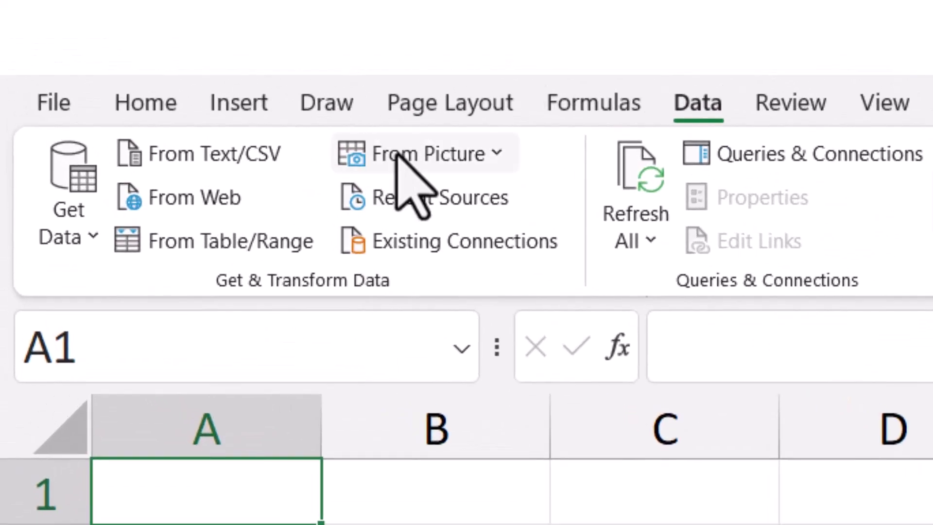
Switch to Excel and extract table data from the picture on the clipboard, with cell A1 as the destination.
click(330, 130)
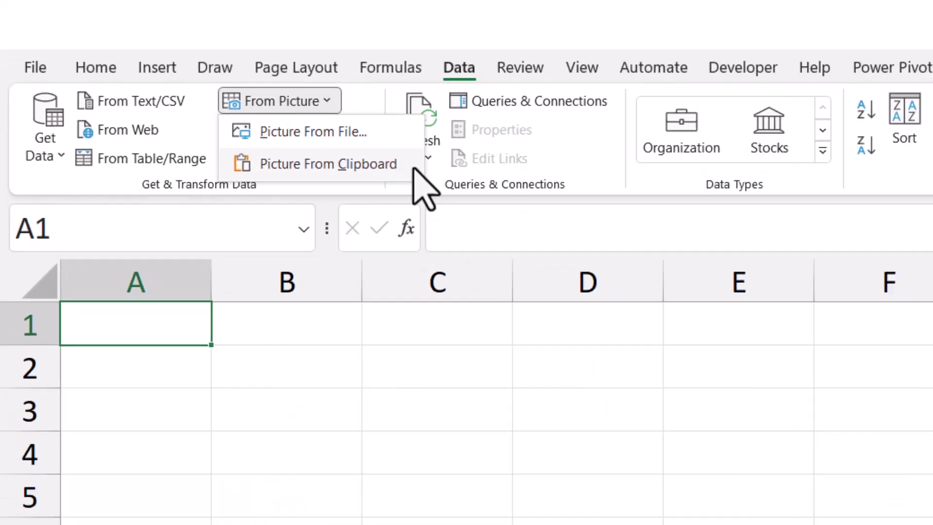
click(627, 255)
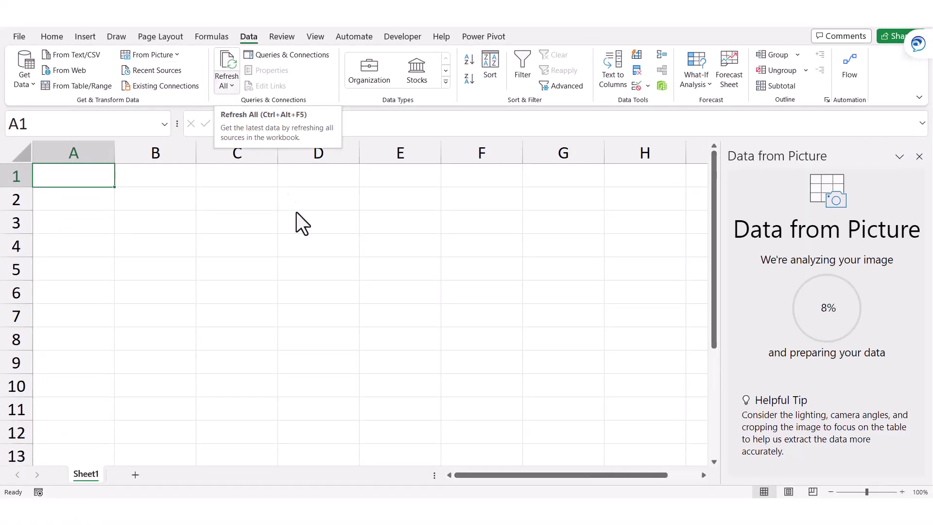
In the data extracted from the clipboard picture, correct part 7A080351's description to "LIGHTPIPE LTP-010-0CW-001" and accept it.
scroll(899, 369, down, 3)
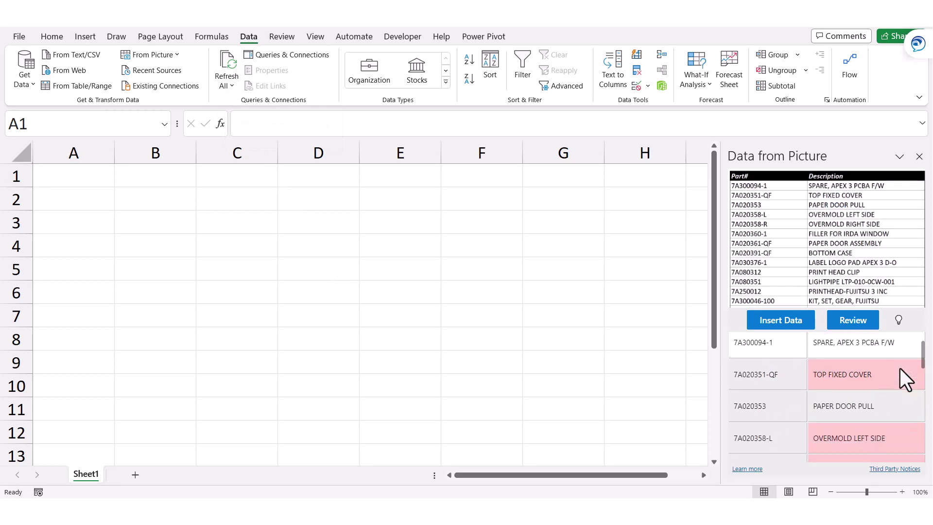
scroll(899, 368, down, 5)
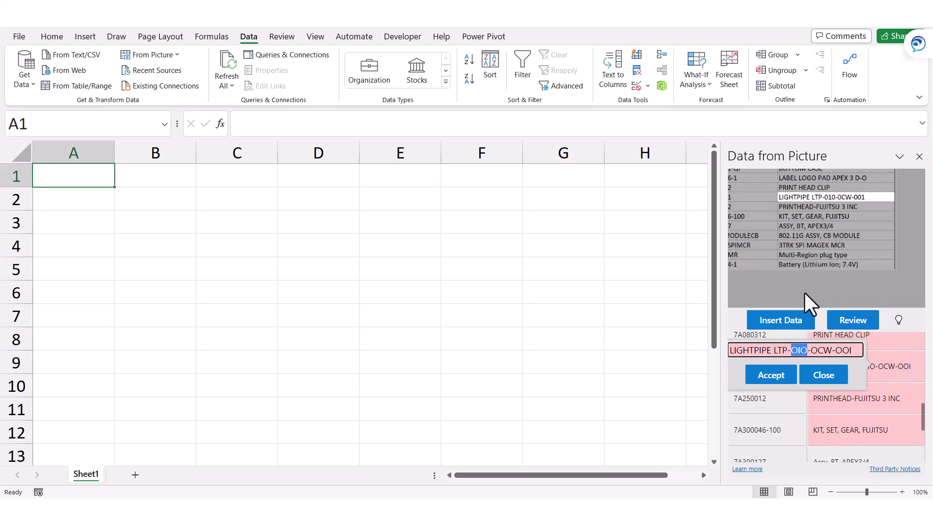
text(010)
click(818, 350)
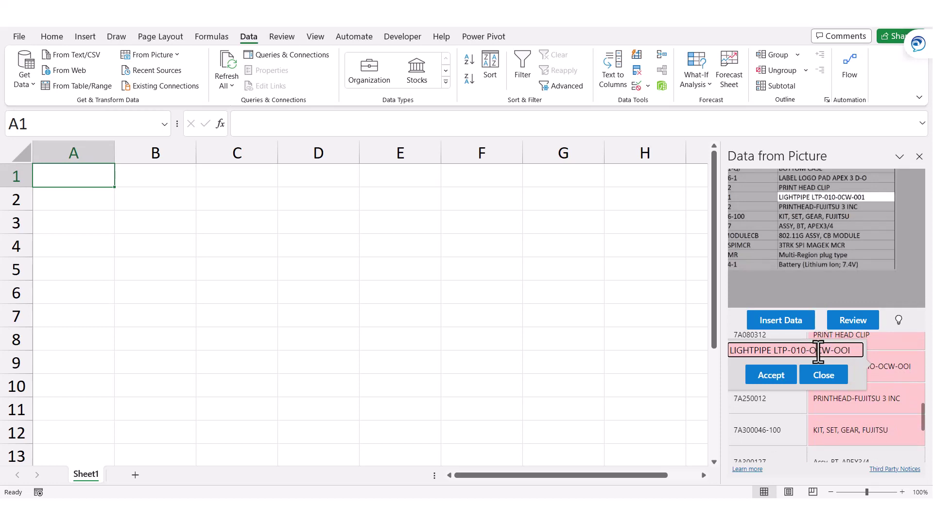
key(BackSpace)
text(0)
drag(831, 350, 865, 355)
text(001)
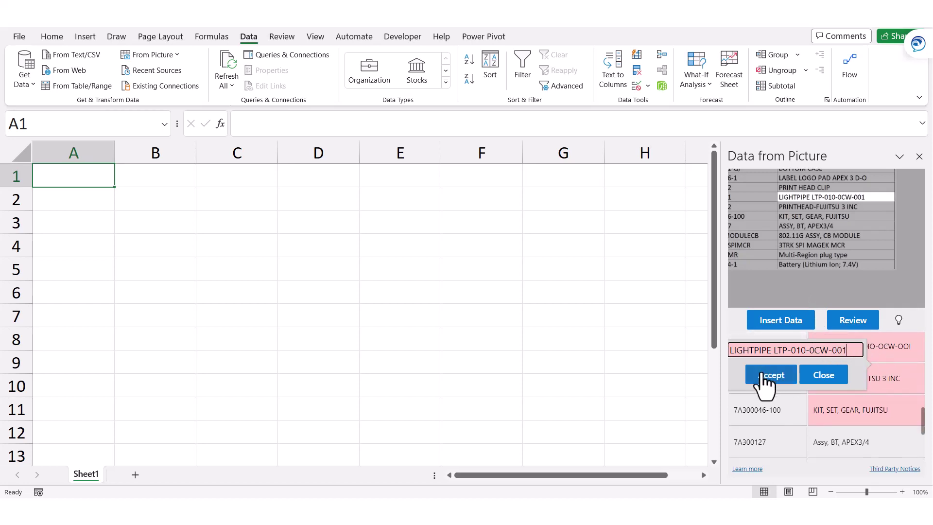
click(762, 379)
Correct part 7AS3TRKSPIMCR's description to "3TRK SPI MAGEK MCR" and insert the clipboard picture's data into the sheet without further review.
scroll(868, 400, down, 4)
click(840, 391)
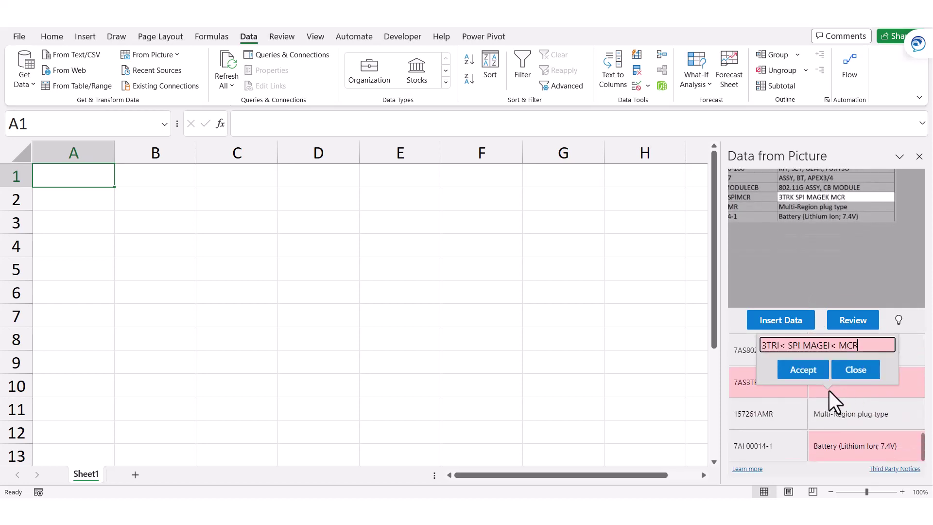
drag(776, 345, 784, 345)
text(K)
text(K)
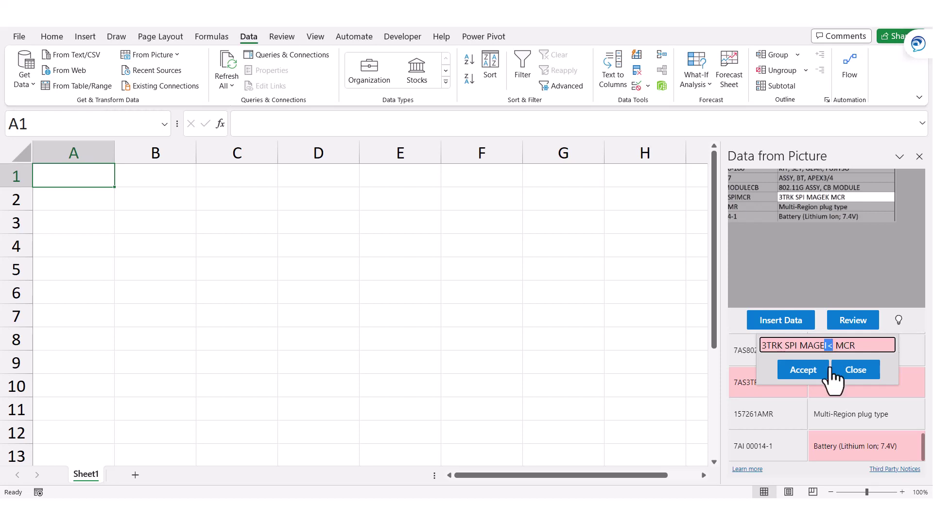
click(820, 375)
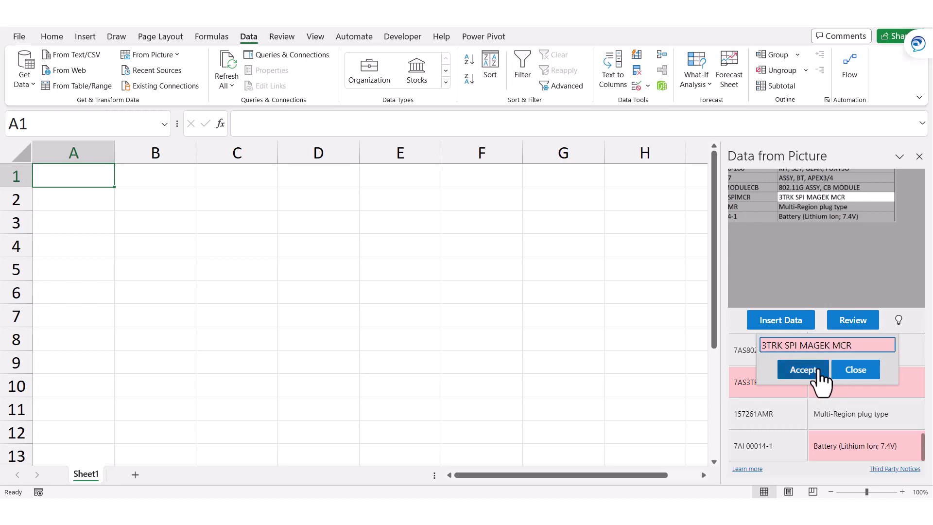
click(789, 323)
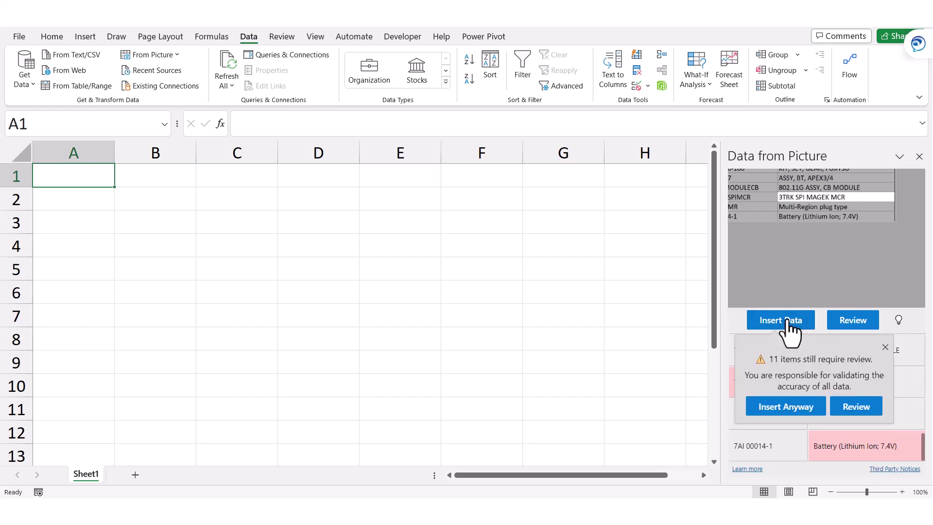
click(787, 408)
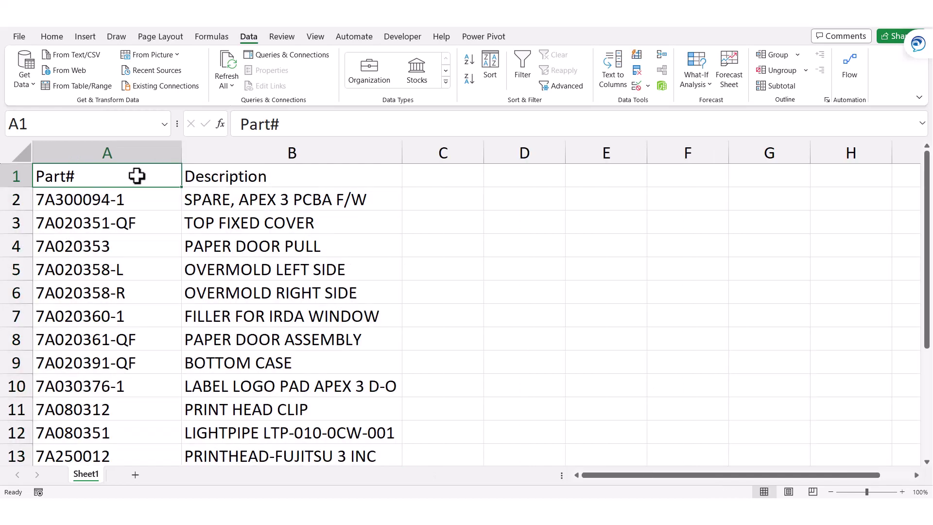